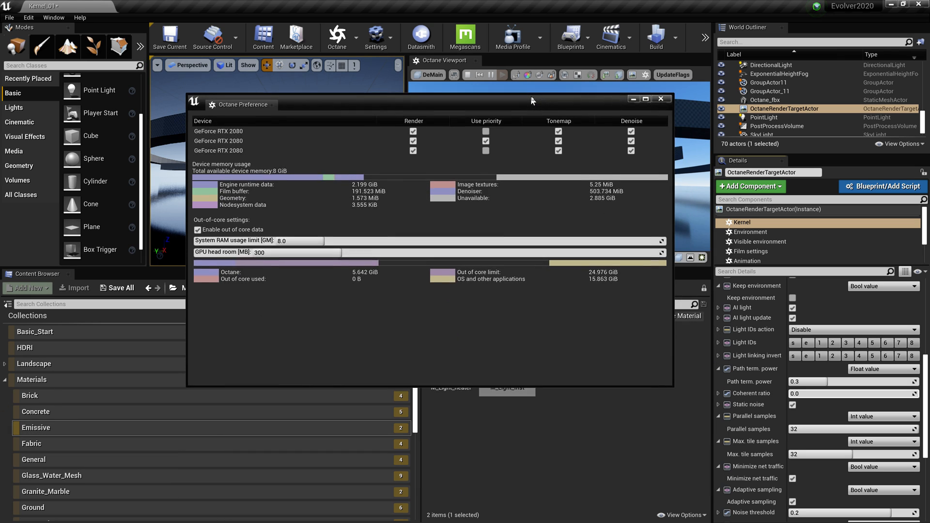
- Move the Octane Preference window slightly and lower the kernel's Parallel samples to 1
{"action": "left_click_drag", "start_coordinate": [531, 96], "coordinate": [546, 100]}
{"action": "left_click", "coordinate": [872, 430]}
{"action": "type", "text": "9"}
{"action": "key", "text": "Return"}
{"action": "left_click_drag", "start_coordinate": [888, 429], "coordinate": [824, 429]}
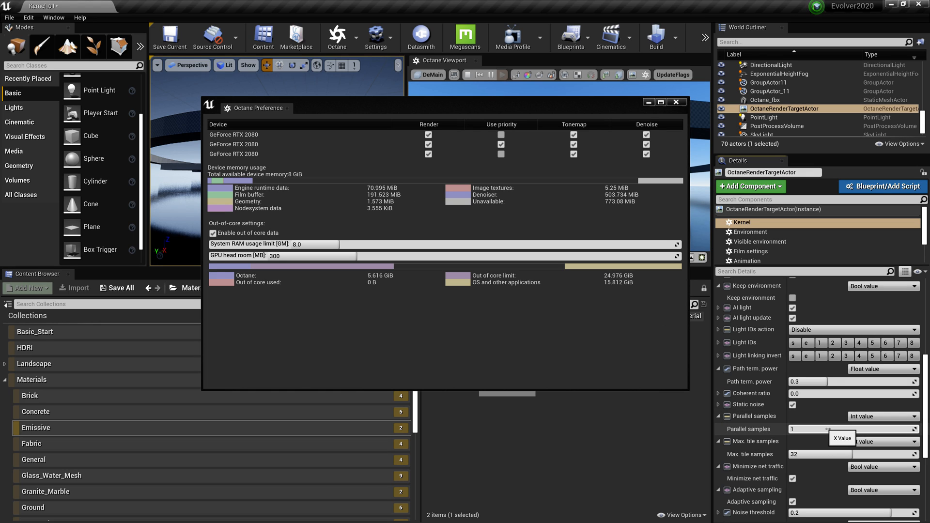
- Raise Parallel samples one value at a time from 2 to 7 to compare the engine runtime memory
{"action": "left_click", "coordinate": [793, 429]}
{"action": "type", "text": "2"}
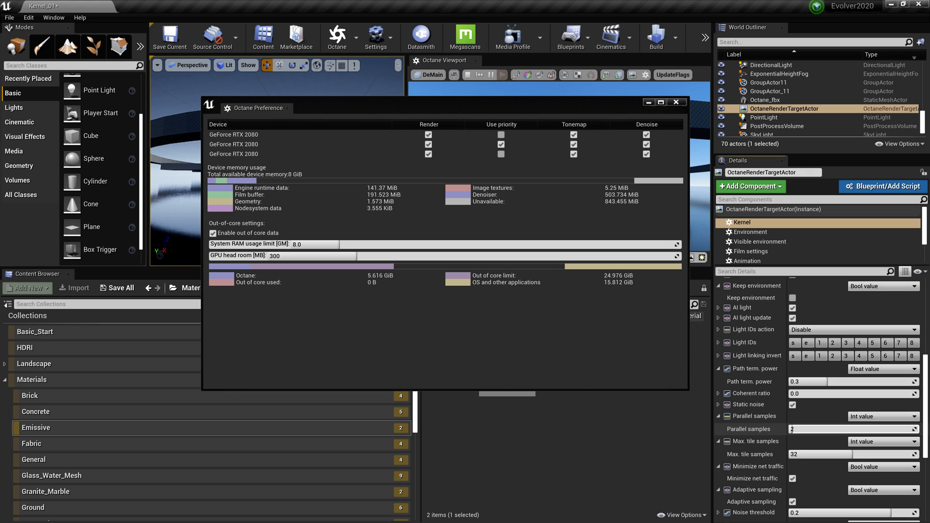
{"action": "type", "text": "3"}
{"action": "key", "text": "Return"}
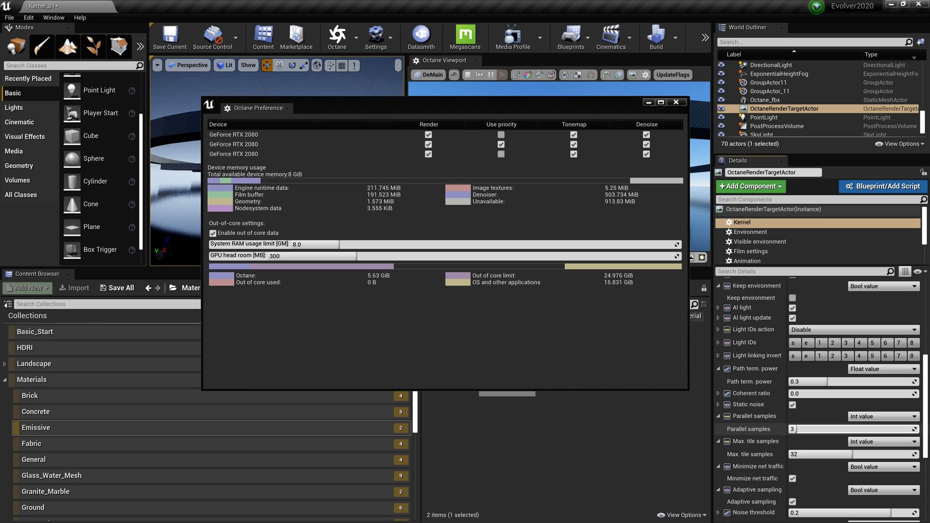
{"action": "type", "text": "4"}
{"action": "key", "text": "Return"}
{"action": "type", "text": "5"}
{"action": "key", "text": "Return"}
{"action": "type", "text": "6"}
{"action": "key", "text": "Return"}
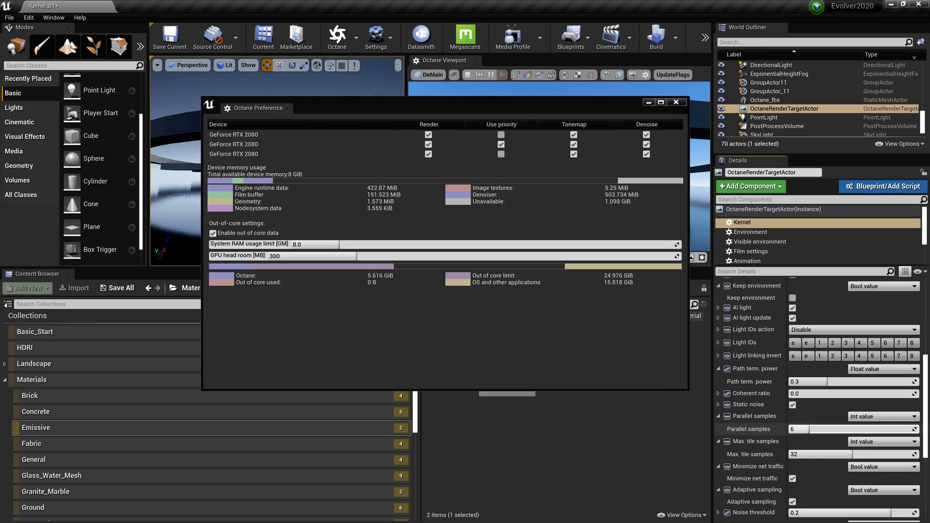
{"action": "type", "text": "7"}
{"action": "key", "text": "Return"}
- Set Parallel samples to 1, 26 and 32 in turn to compare their device memory use
{"action": "mouse_move", "coordinate": [814, 430]}
{"action": "left_mouse_down"}
{"action": "mouse_move", "coordinate": [840, 429]}
{"action": "mouse_move", "coordinate": [806, 431]}
{"action": "left_mouse_up"}
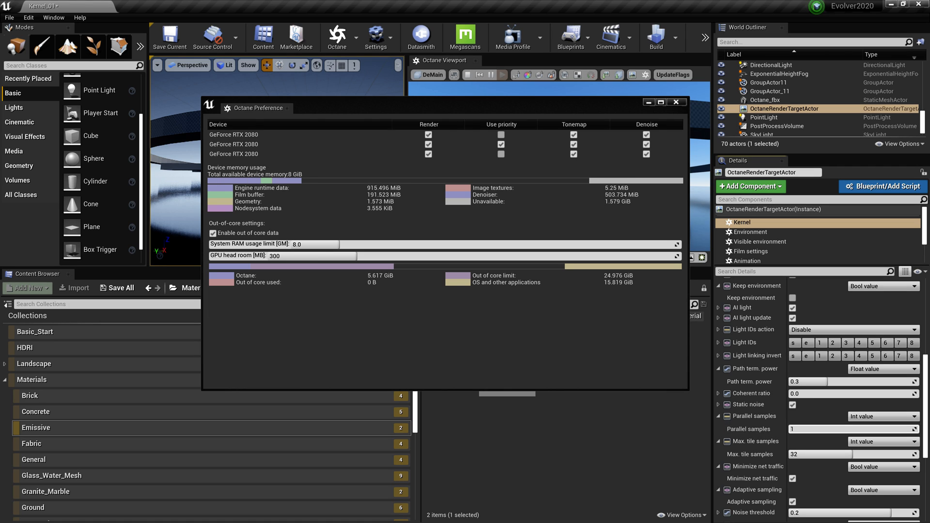
{"action": "left_click", "coordinate": [805, 430]}
{"action": "type", "text": "26"}
{"action": "key", "text": "Return"}
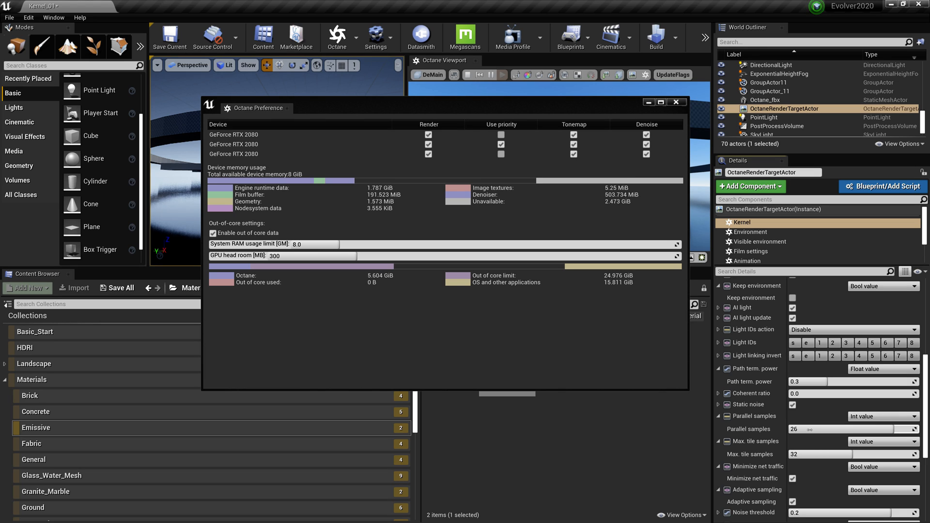
{"action": "left_click_drag", "start_coordinate": [810, 430], "coordinate": [875, 428]}
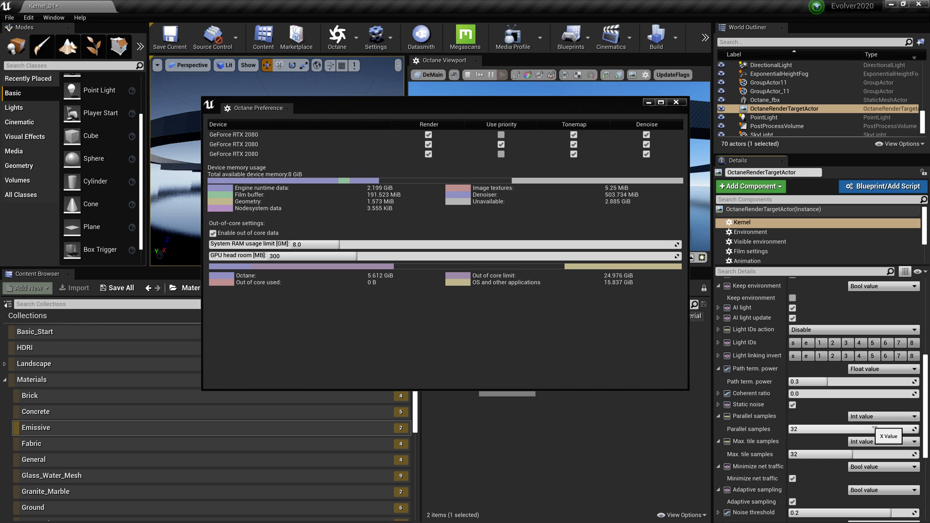
- Set Parallel samples to 1 and move the Octane Preference window aside and back to check the render
{"action": "left_click_drag", "start_coordinate": [901, 429], "coordinate": [799, 429]}
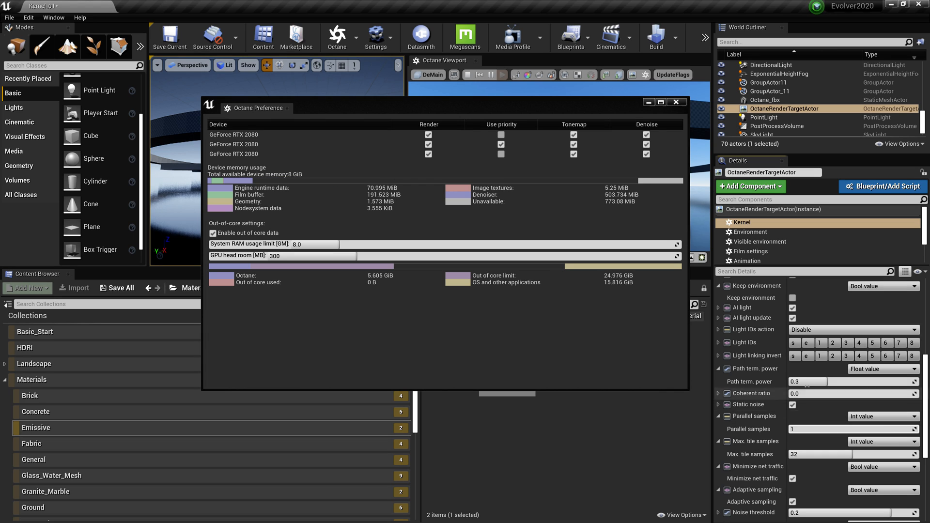
{"action": "left_click_drag", "start_coordinate": [491, 107], "coordinate": [453, 199]}
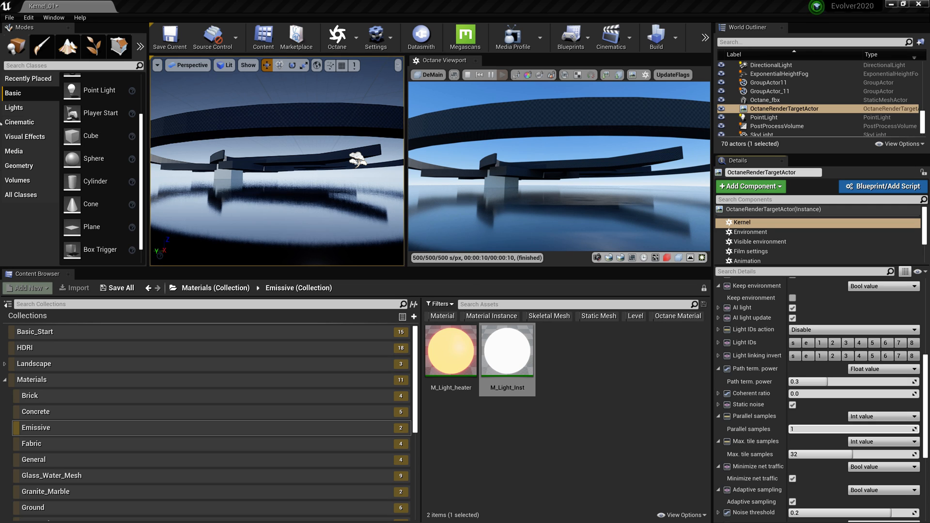
{"action": "left_click_drag", "start_coordinate": [0, 369], "coordinate": [334, 116]}
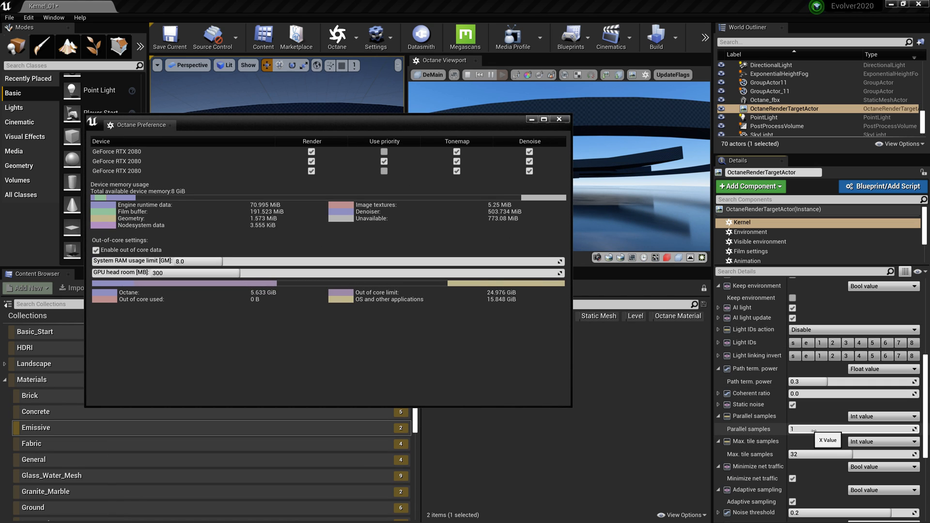
- Set Parallel samples to 16 and restart the Octane render with the preference window moved aside, bringing the window back after viewing
{"action": "left_click", "coordinate": [793, 430]}
{"action": "type", "text": "2"}
{"action": "left_click_drag", "start_coordinate": [793, 430], "coordinate": [852, 430]}
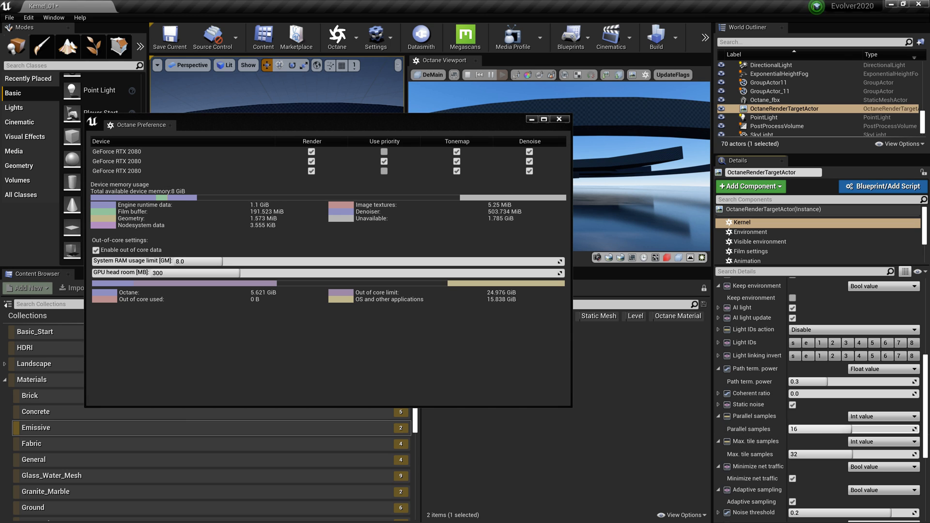
{"action": "left_click_drag", "start_coordinate": [440, 121], "coordinate": [0, 332]}
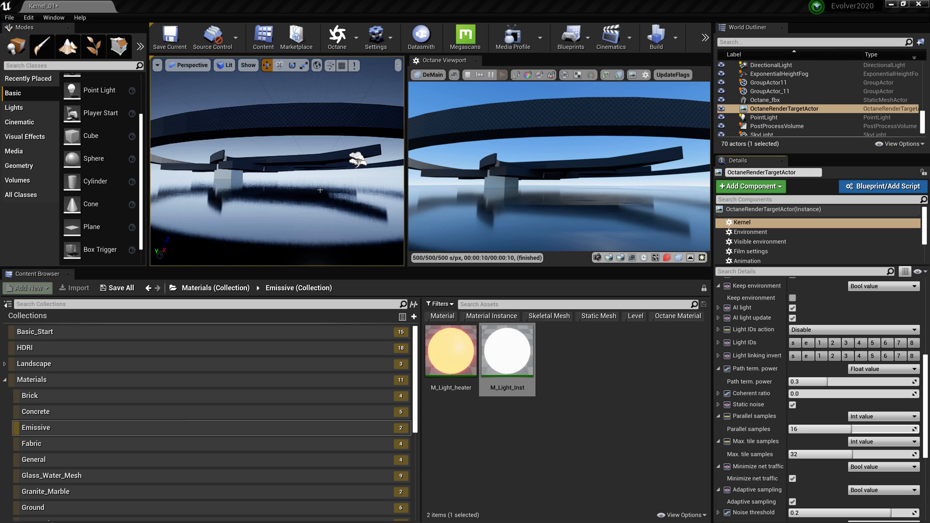
{"action": "left_click", "coordinate": [479, 74]}
{"action": "left_click_drag", "start_coordinate": [97, 484], "coordinate": [434, 108]}
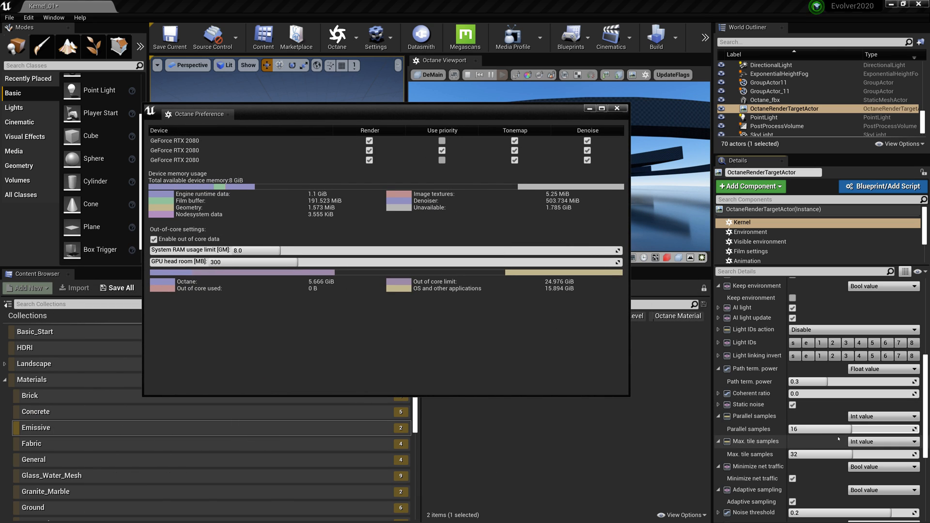
- Set Parallel samples to 32 and move the Octane Preference window off the viewports and back to check the render time
{"action": "left_click_drag", "start_coordinate": [851, 429], "coordinate": [916, 430]}
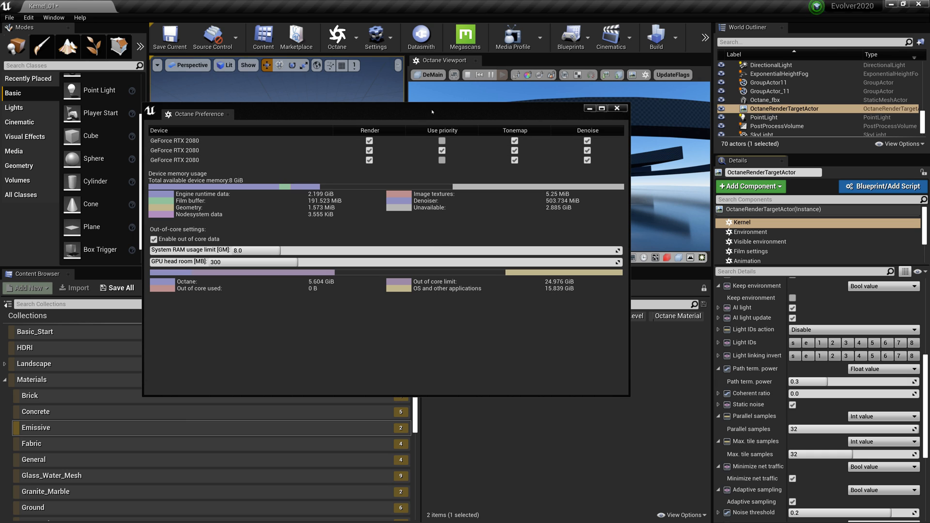
{"action": "left_click_drag", "start_coordinate": [432, 112], "coordinate": [145, 522]}
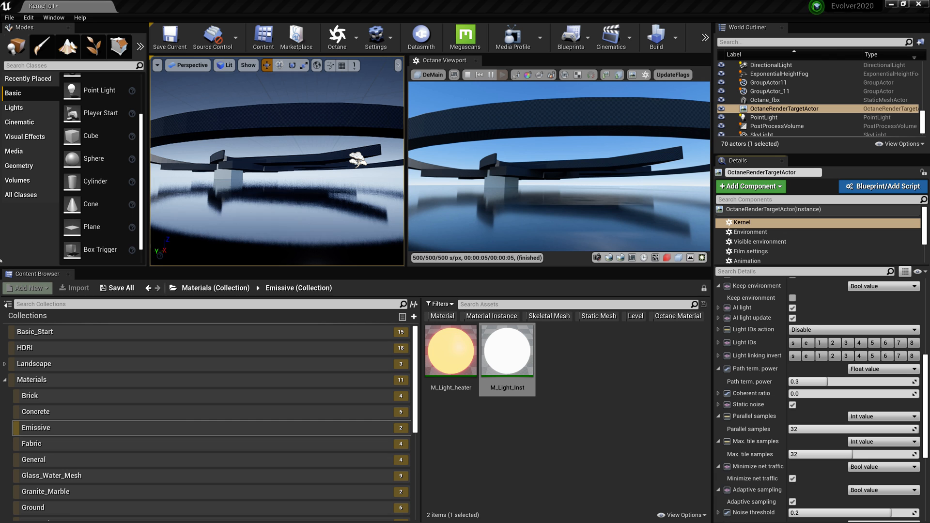
{"action": "left_click_drag", "start_coordinate": [610, 522], "coordinate": [537, 93]}
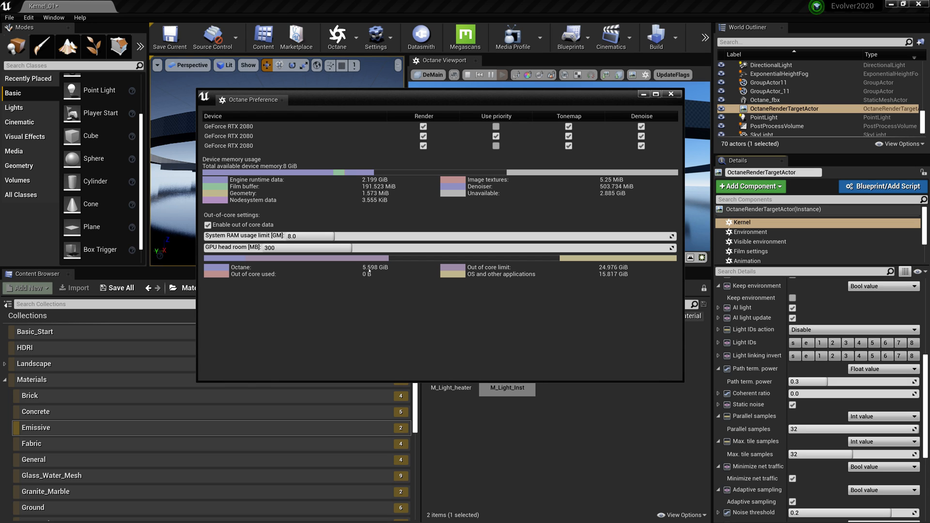
- Reduce the kernel's Parallel samples to 11
{"action": "left_click_drag", "start_coordinate": [901, 430], "coordinate": [819, 430]}
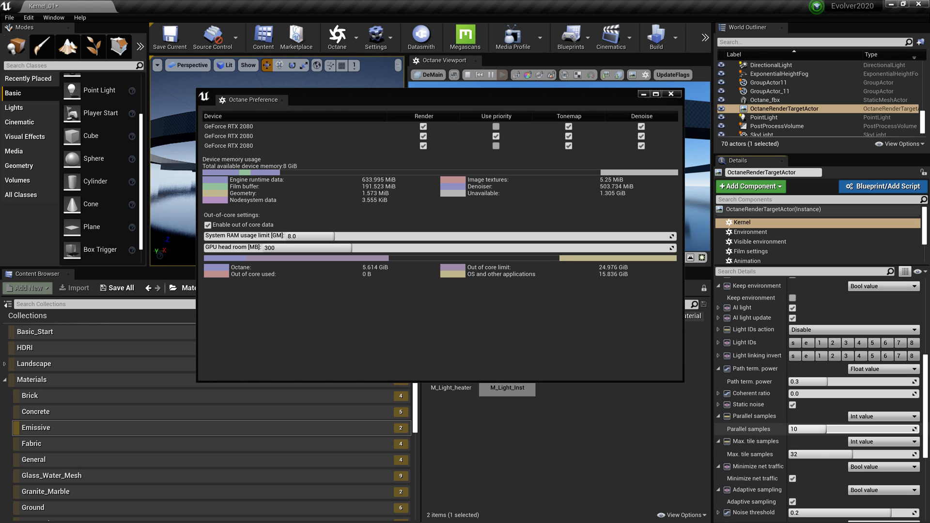
{"action": "left_click_drag", "start_coordinate": [822, 431], "coordinate": [831, 431]}
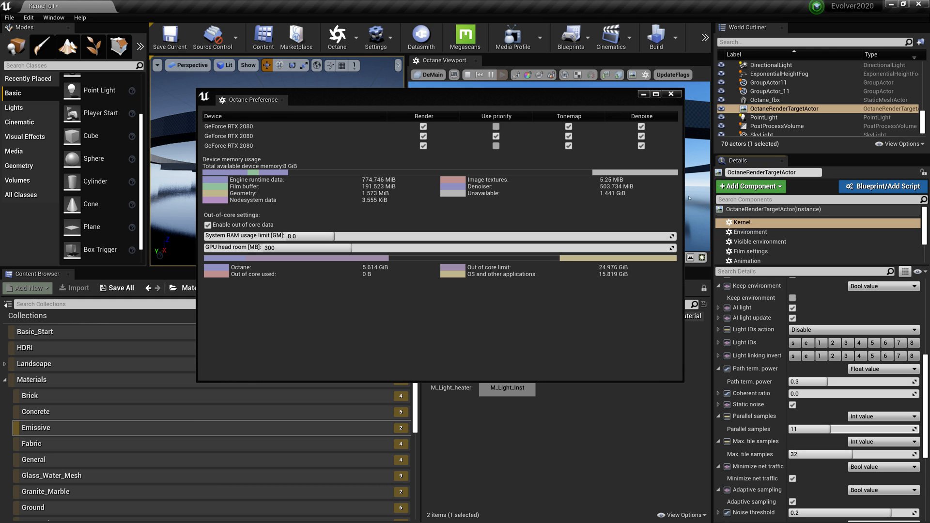
- Minimize the Octane Preference window and move the perspective view back into the room with the glowing cylinders
{"action": "left_click", "coordinate": [644, 94]}
{"action": "mouse_move", "coordinate": [381, 173]}
{"action": "right_mouse_down"}
{"action": "mouse_move", "coordinate": [237, 173]}
{"action": "mouse_move", "coordinate": [375, 177]}
{"action": "right_mouse_up"}
{"action": "key", "text": "s"}
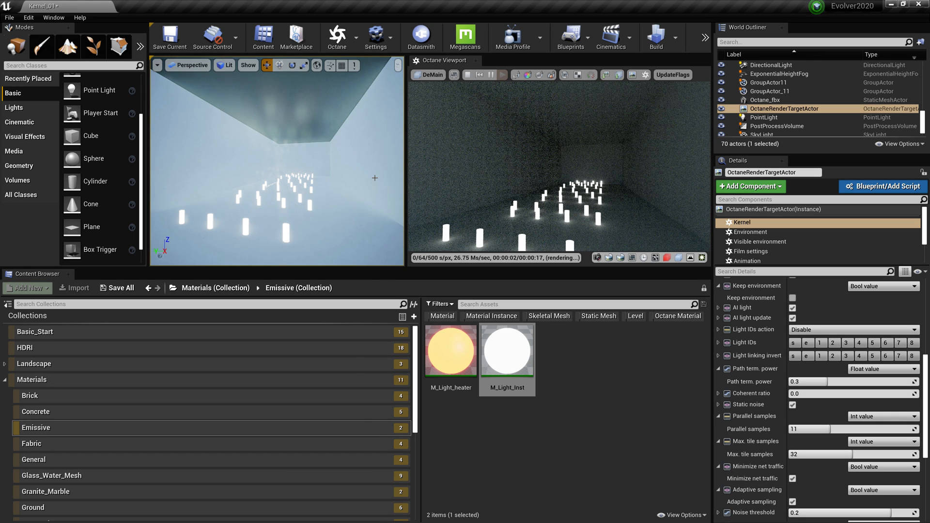
- Minimize the editor and Paint, and open image 1 from the desktop in a full-size Photos window
{"action": "left_click", "coordinate": [891, 4]}
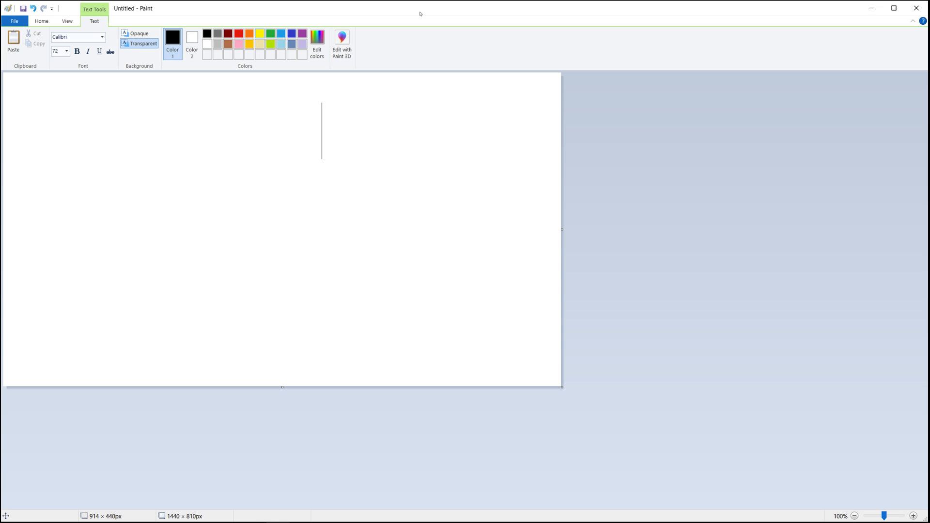
{"action": "left_click", "coordinate": [872, 8]}
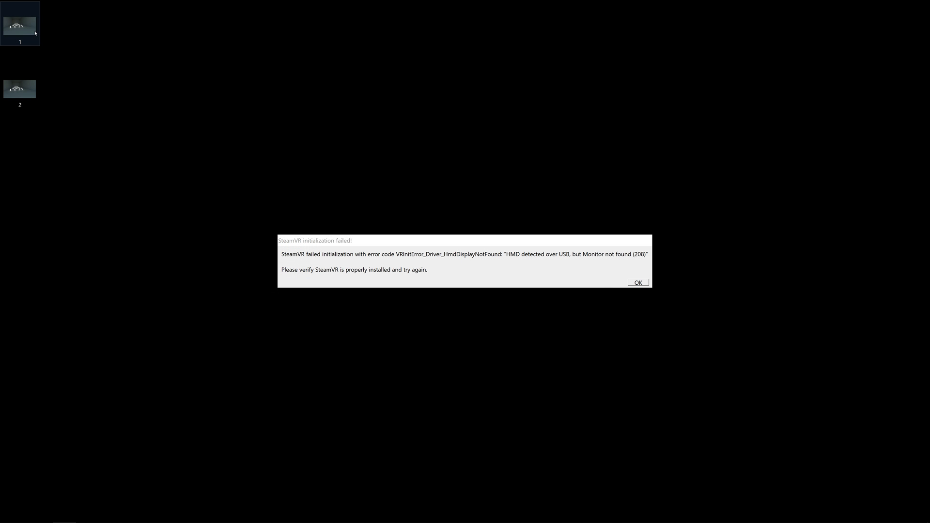
{"action": "double_click", "coordinate": [20, 26]}
{"action": "left_click", "coordinate": [398, 44]}
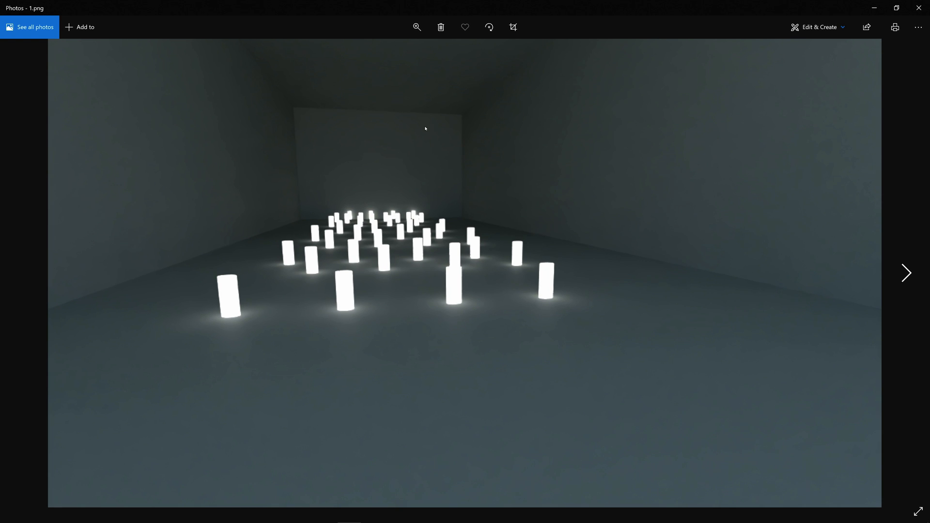
- Compare renders 1.png and 2.png in Photos, close the viewer and dismiss the SteamVR error message
{"action": "key", "text": "Right"}
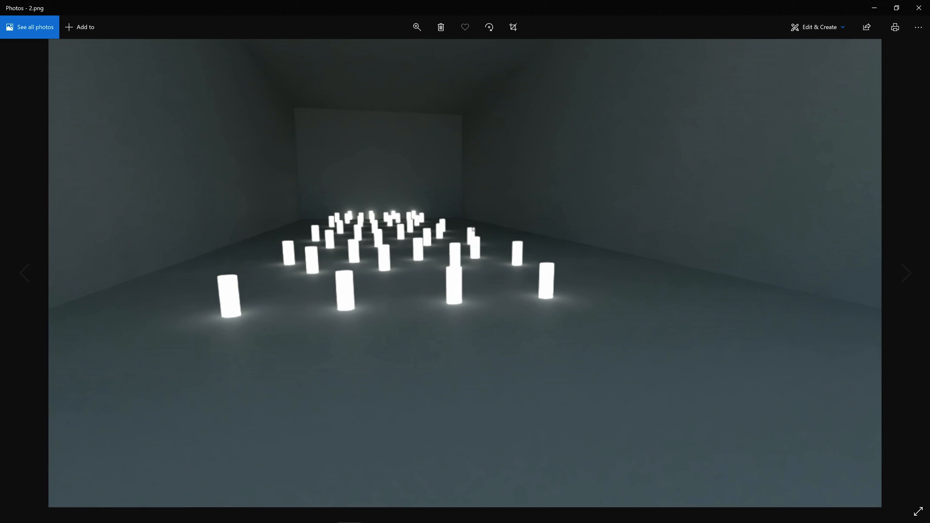
{"action": "key", "text": "Left"}
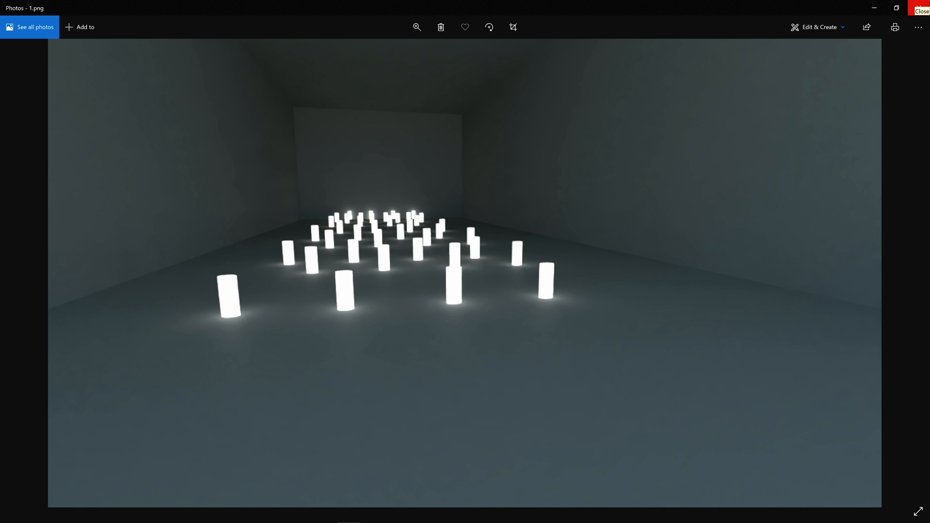
{"action": "left_click", "coordinate": [919, 8]}
{"action": "left_click", "coordinate": [644, 283]}
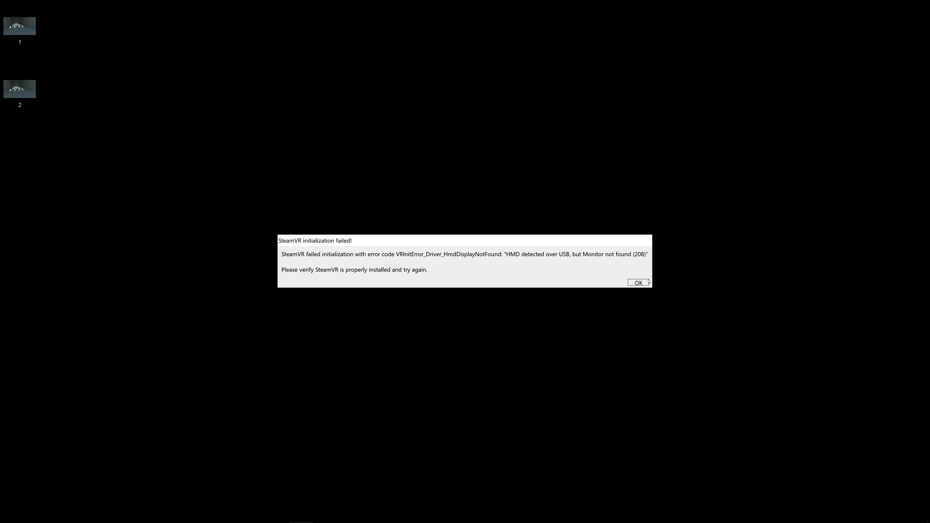